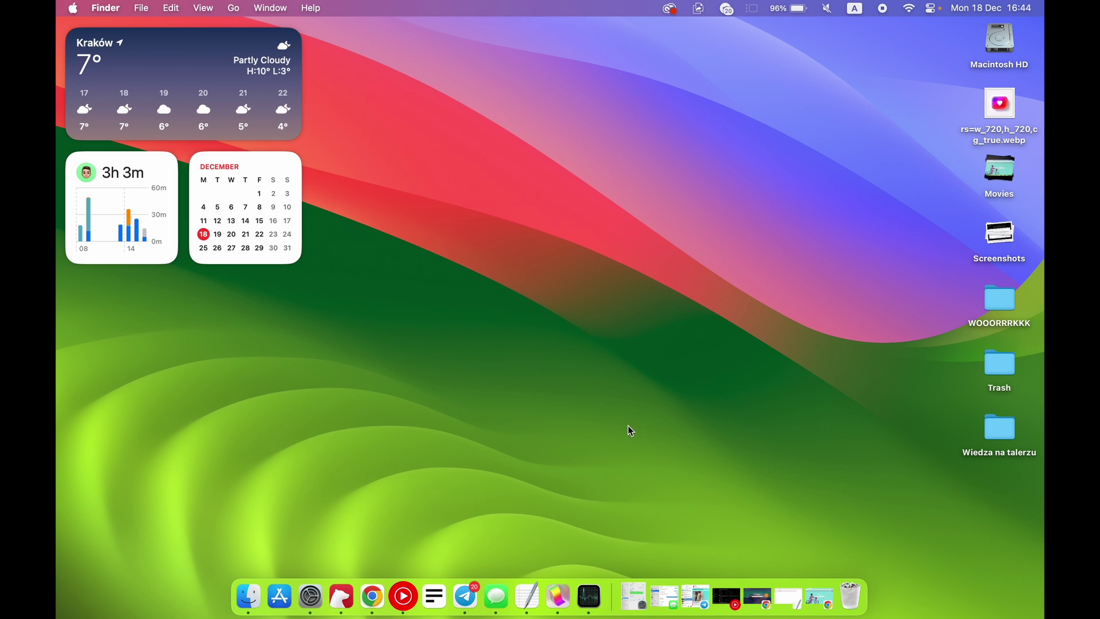
# Show the Mission Control overview with Desktop 1 through Desktop 4 using Ctrl+Up.
pyautogui.hotkey('ctrl', 'Up')
pyautogui.hotkey('ctrl', 'Up')
# Expand the Spaces bar and pick the Desktop 1 thumbnail to leave Mission Control.
pyautogui.moveTo(545, 37)
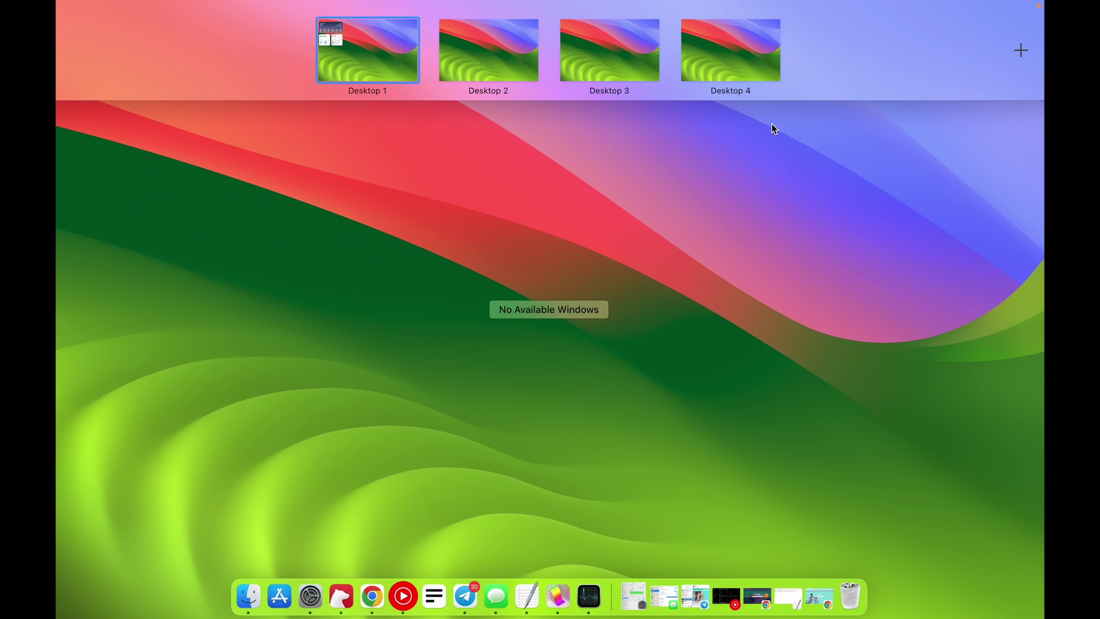
pyautogui.moveTo(529, 78)
pyautogui.click(398, 63)
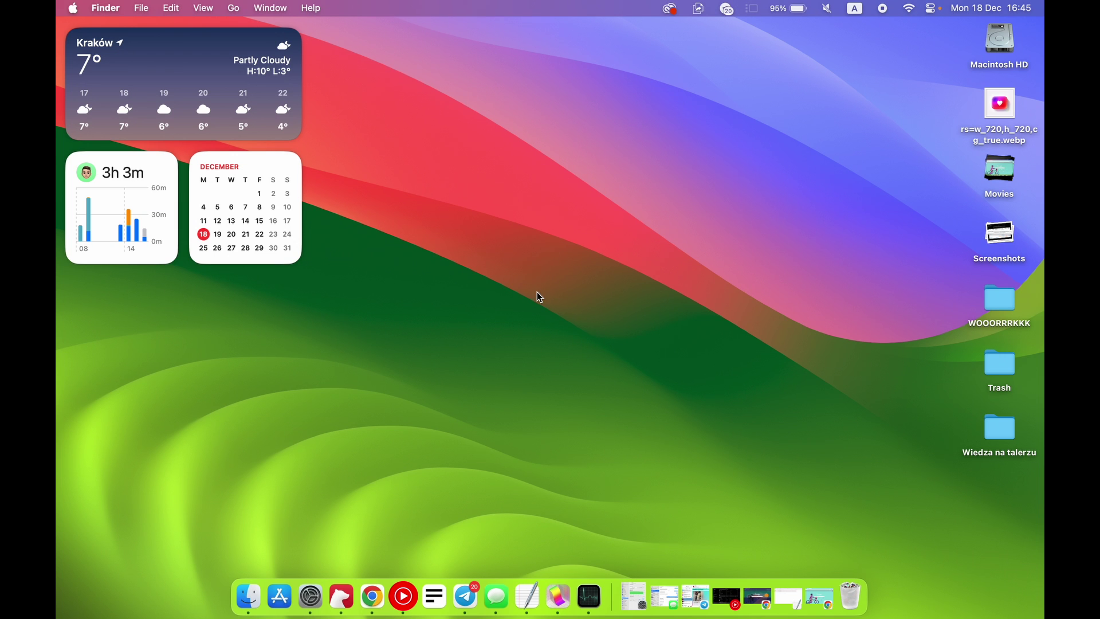
# Launch Stickies by searching 'stickies' in Spotlight.
pyautogui.hotkey('ctrl', 'Up')
pyautogui.hotkey('ctrl', 'Up')
pyautogui.press('super+space')
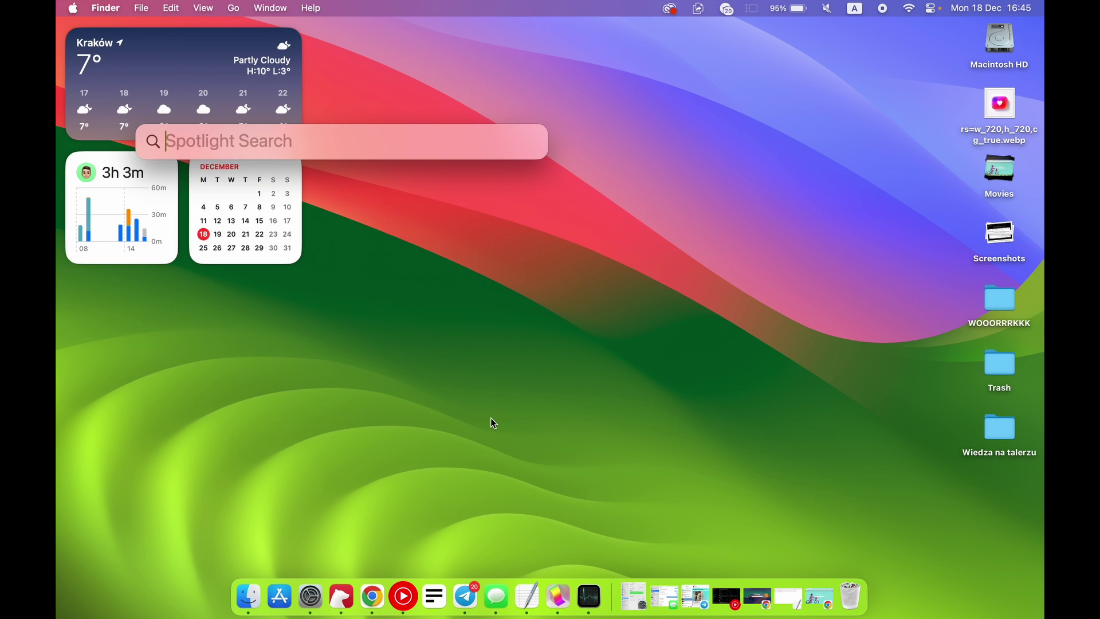
pyautogui.write('stickies')
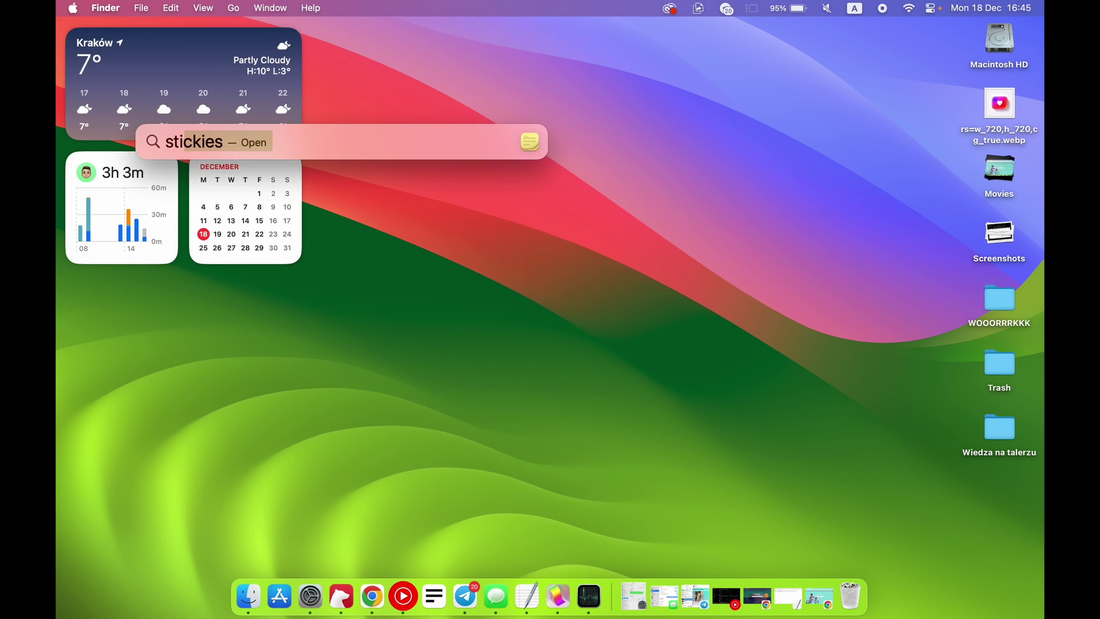
pyautogui.press('Return')
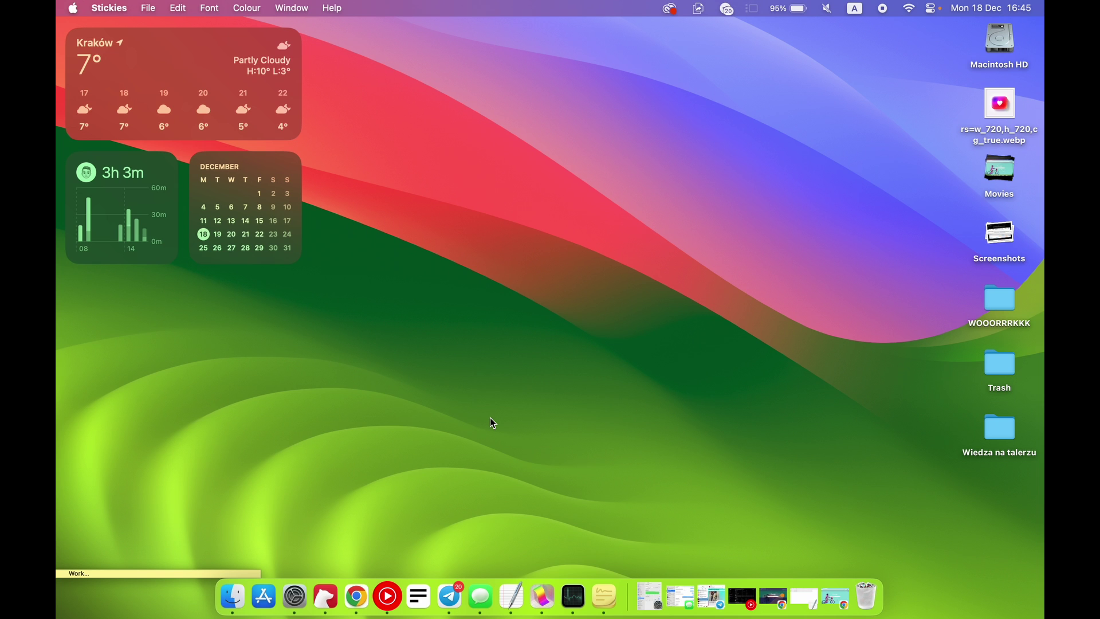
# Bring the School note, then the Documents note, to the front from the Stickies Dock menu.
pyautogui.rightClick(604, 596)
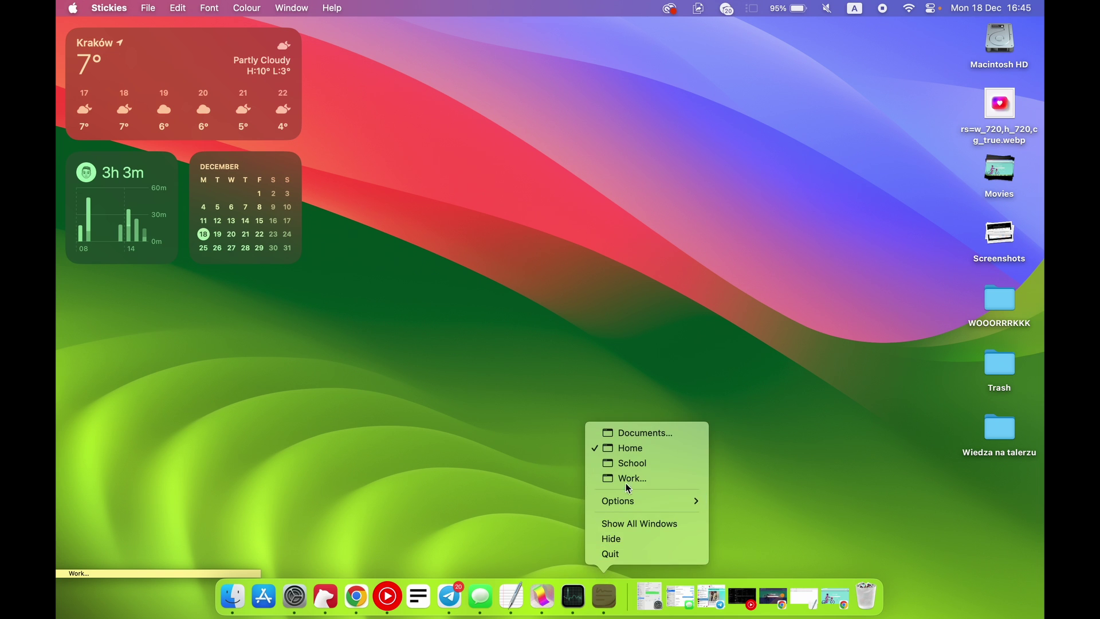
pyautogui.click(631, 463)
pyautogui.rightClick(604, 596)
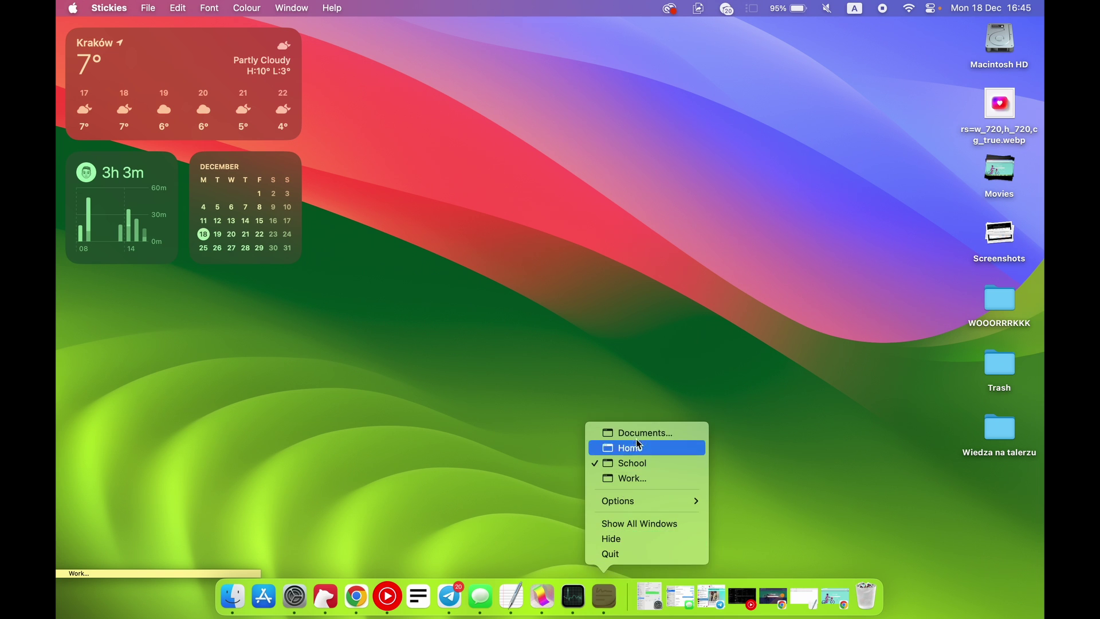
pyautogui.click(637, 432)
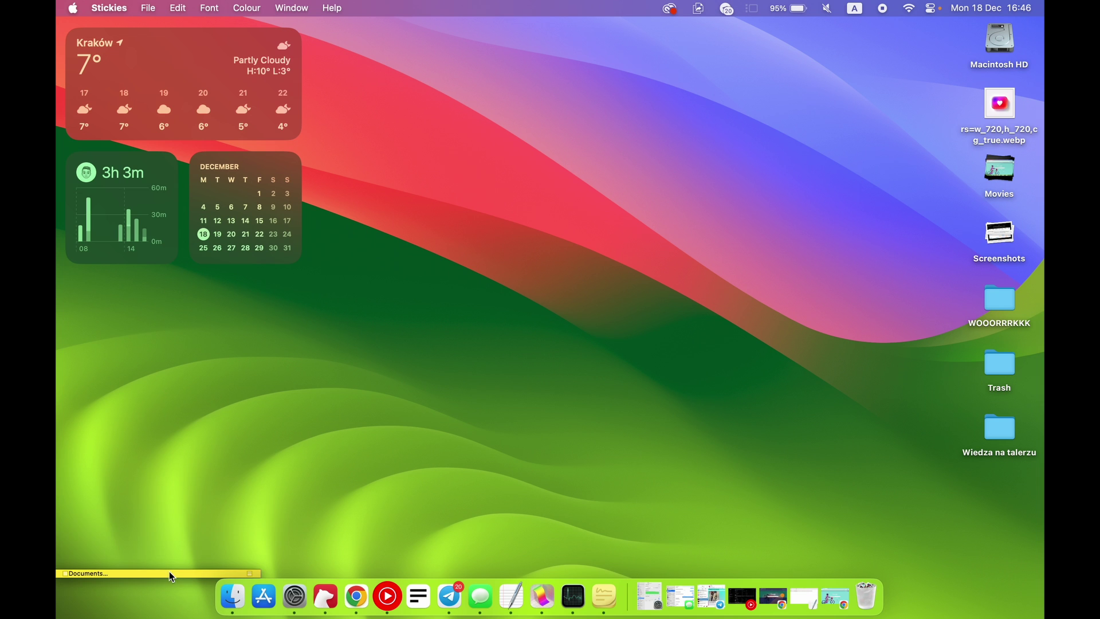
# Drag the Documents, Work and School notes upward to uncover every note down to Home.
pyautogui.moveTo(169, 572); pyautogui.dragTo(167, 484)
pyautogui.moveTo(150, 572); pyautogui.dragTo(152, 500)
pyautogui.moveTo(138, 577); pyautogui.dragTo(140, 511)
# Nudge the Home note up from the bottom and bring the notes back from the screen edge.
pyautogui.click(131, 528)
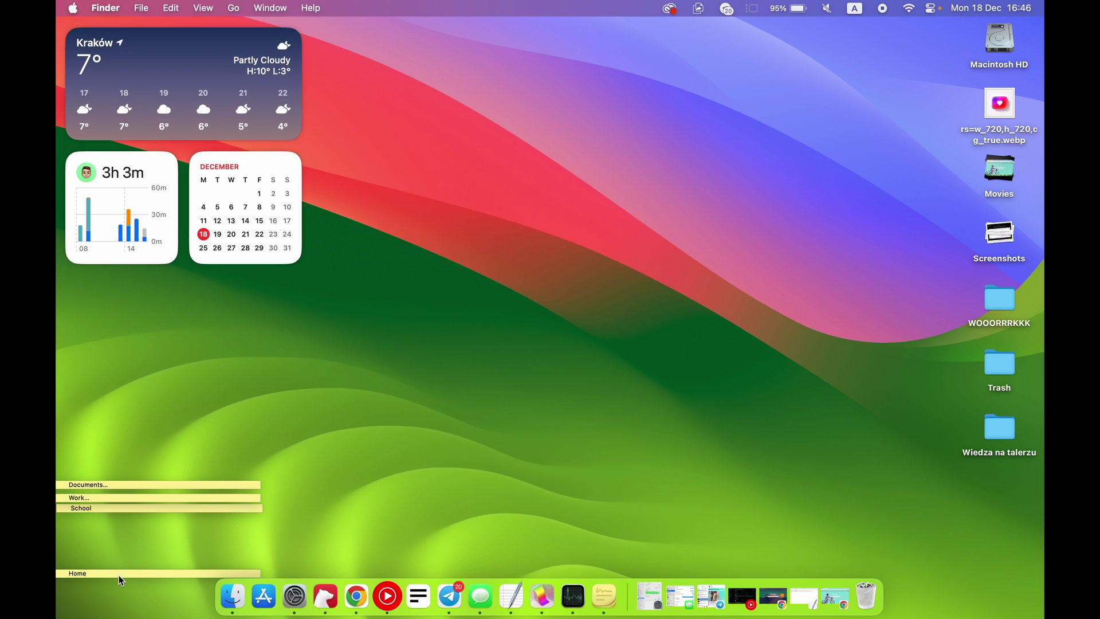
pyautogui.moveTo(118, 573)
pyautogui.mouseDown()
pyautogui.moveTo(122, 521)
pyautogui.moveTo(119, 570)
pyautogui.mouseUp()
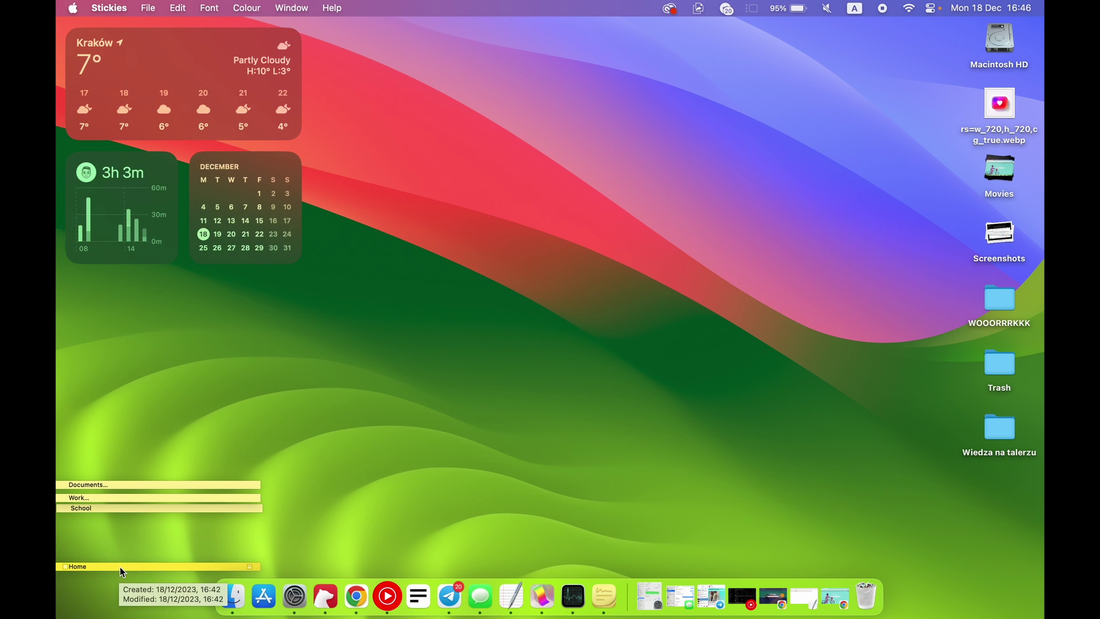
pyautogui.click(98, 551)
pyautogui.click(140, 534)
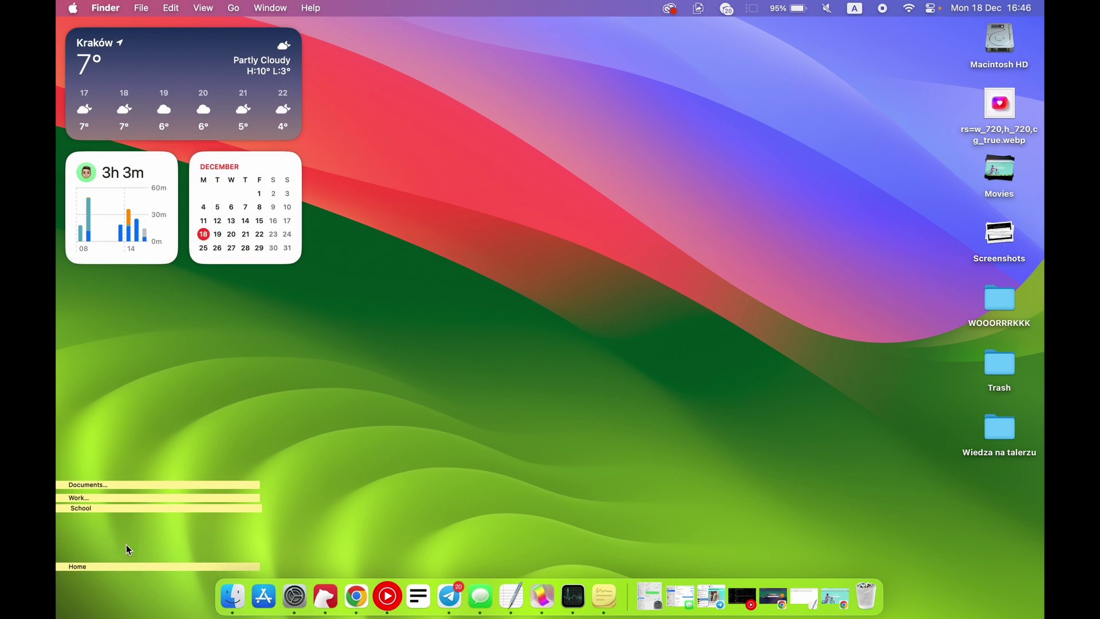
# Drag School, Work and Documents down into a tight stack above the Home note.
pyautogui.click(119, 508)
pyautogui.moveTo(118, 507); pyautogui.dragTo(117, 551)
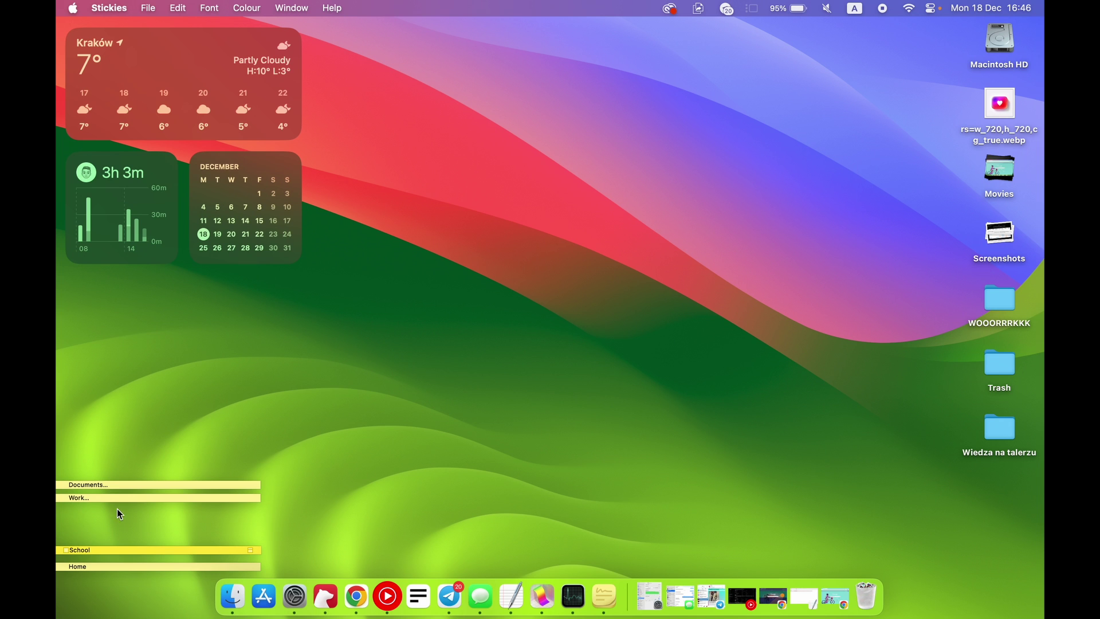
pyautogui.moveTo(110, 502); pyautogui.dragTo(108, 534)
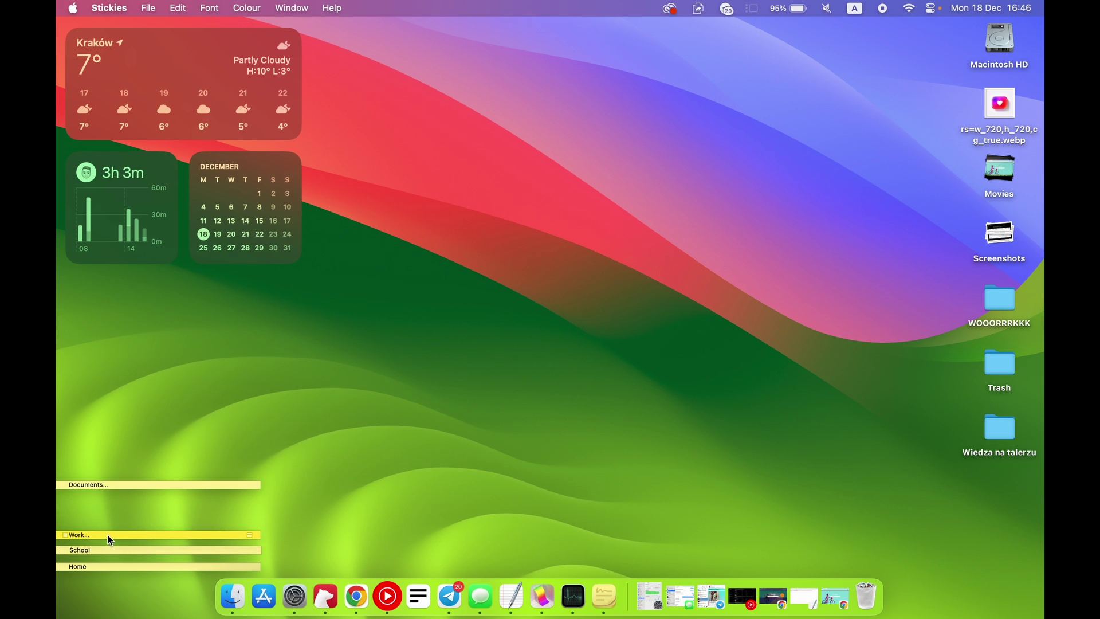
pyautogui.click(118, 484)
pyautogui.moveTo(119, 488); pyautogui.dragTo(118, 523)
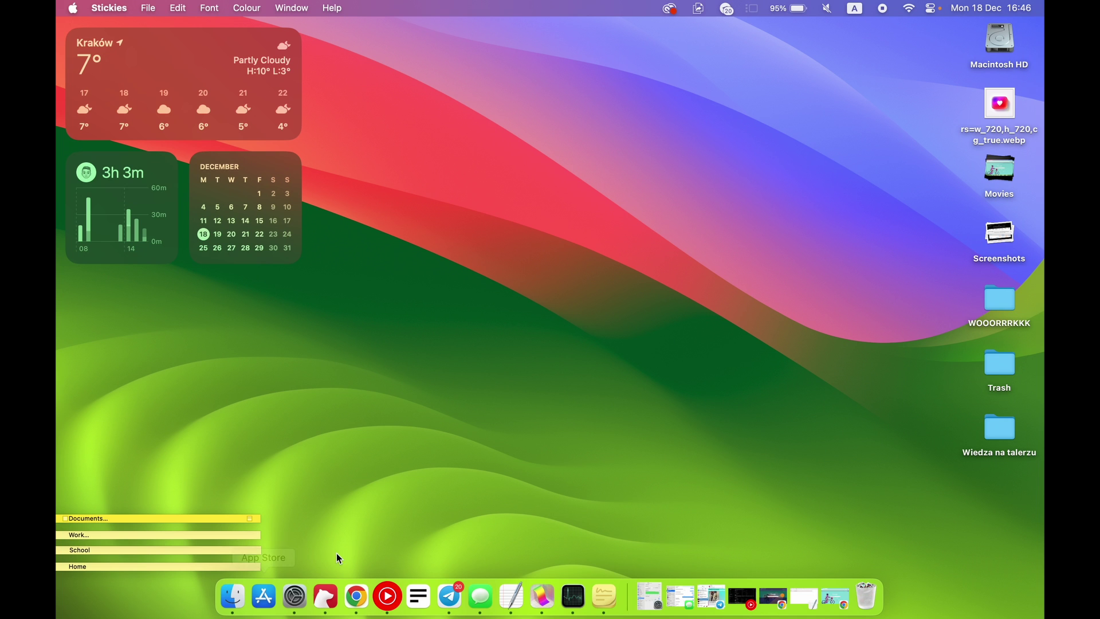
# In Mission Control, send Home to another desktop, School to Desktop 3 and Work to Desktop 2.
pyautogui.hotkey('ctrl', 'Up')
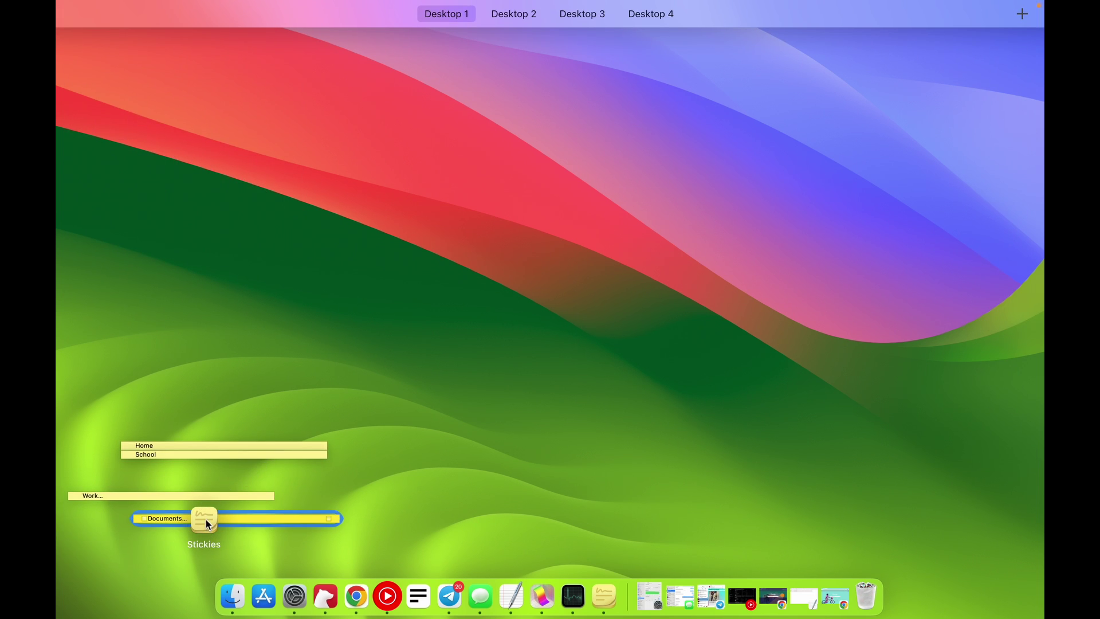
pyautogui.moveTo(207, 524); pyautogui.dragTo(245, 493)
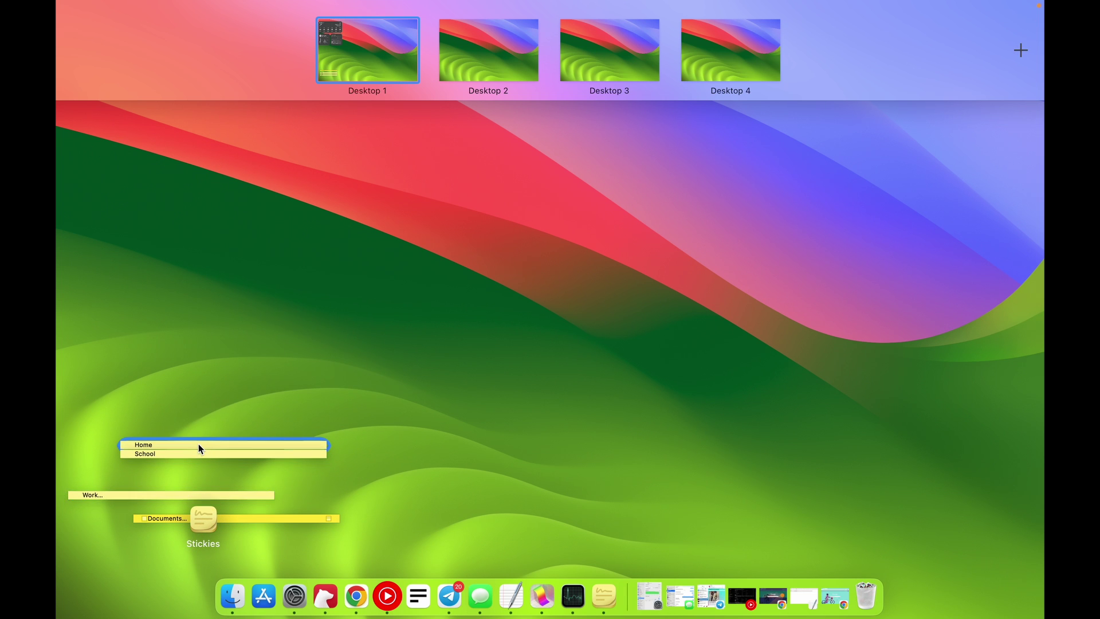
pyautogui.moveTo(198, 444); pyautogui.dragTo(747, 73)
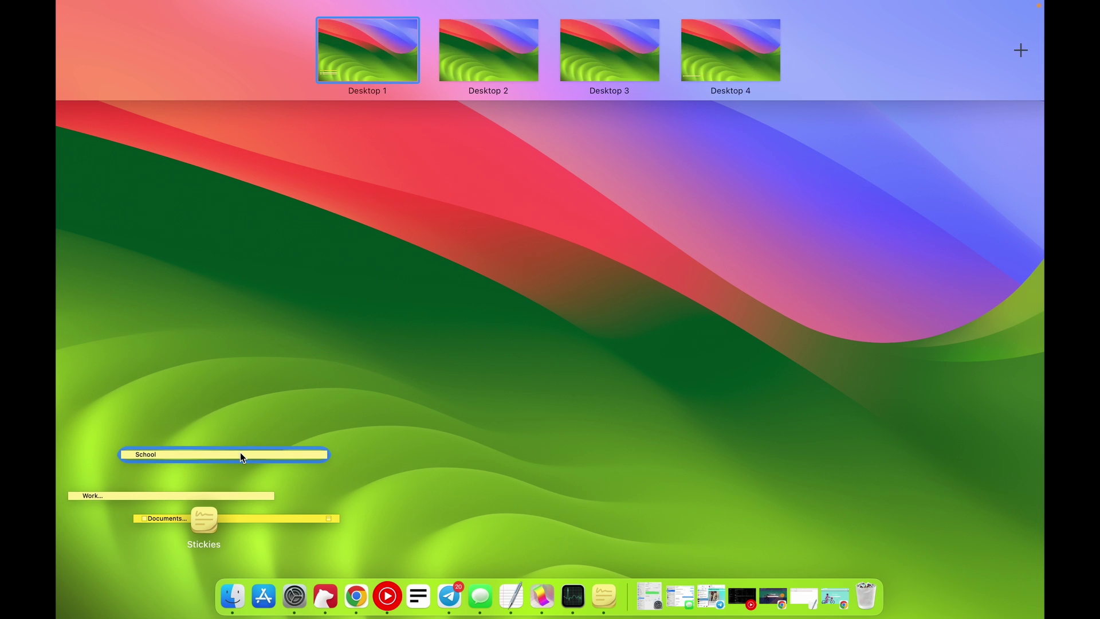
pyautogui.moveTo(239, 453); pyautogui.dragTo(612, 86)
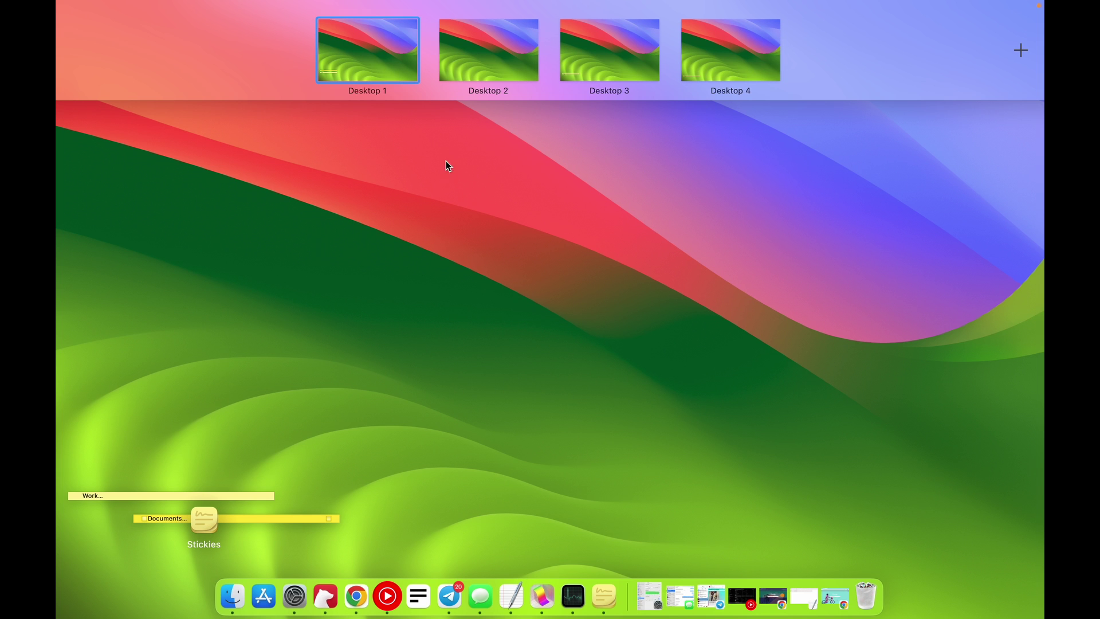
pyautogui.moveTo(153, 498); pyautogui.dragTo(507, 71)
# Move the Documents note to Desktop 1's bottom edge and the Work note to Desktop 2's.
pyautogui.click(184, 521)
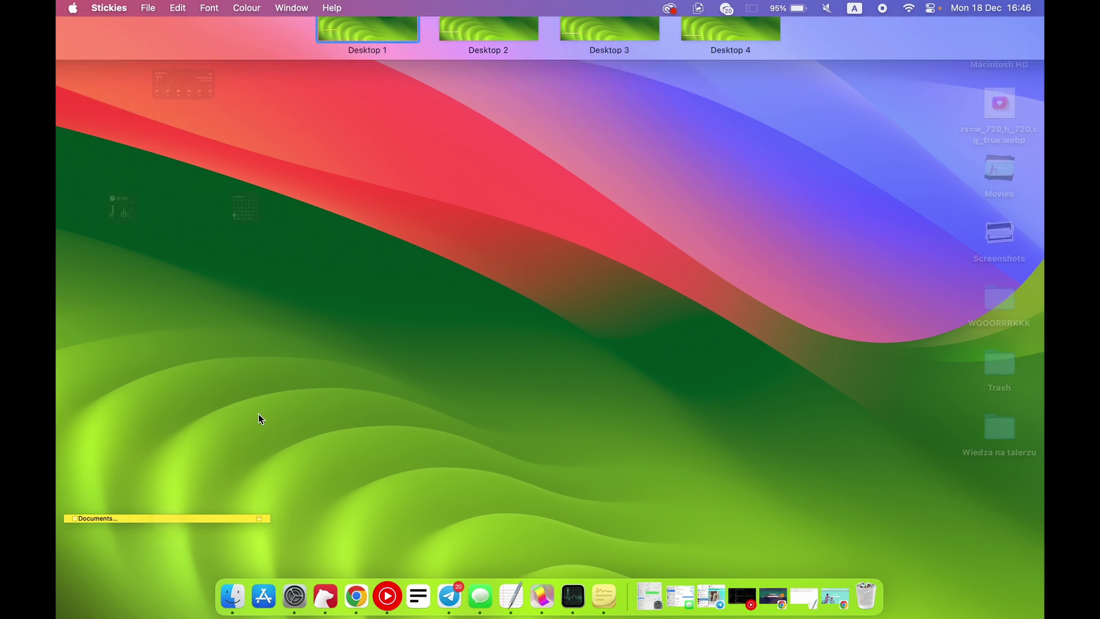
pyautogui.moveTo(140, 521); pyautogui.dragTo(136, 617)
pyautogui.hotkey('ctrl', 'Right')
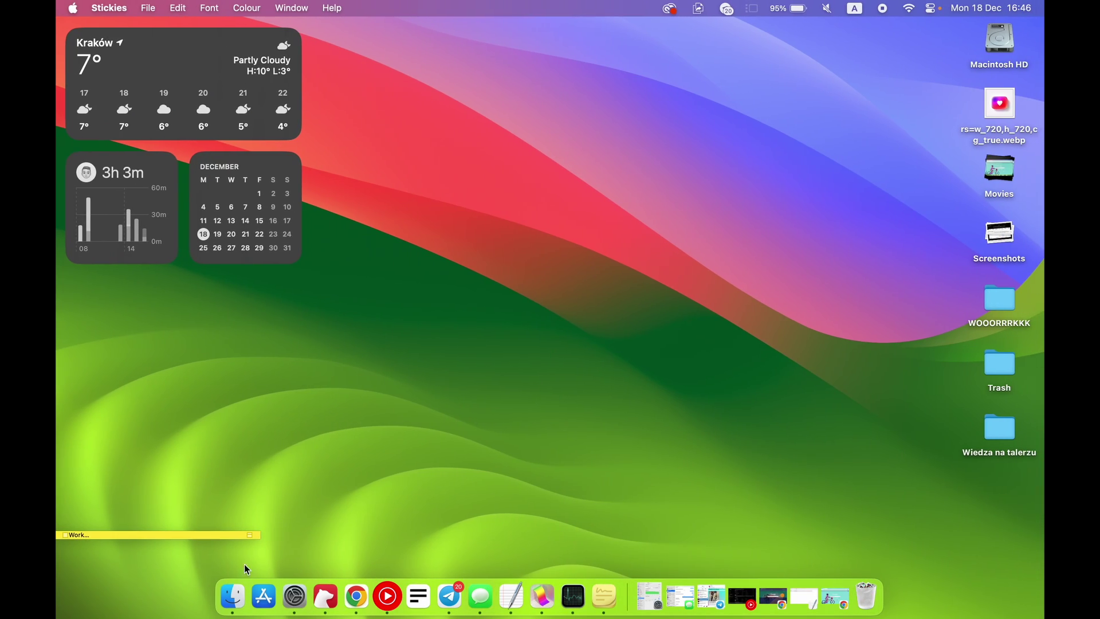
pyautogui.moveTo(166, 535); pyautogui.dragTo(163, 616)
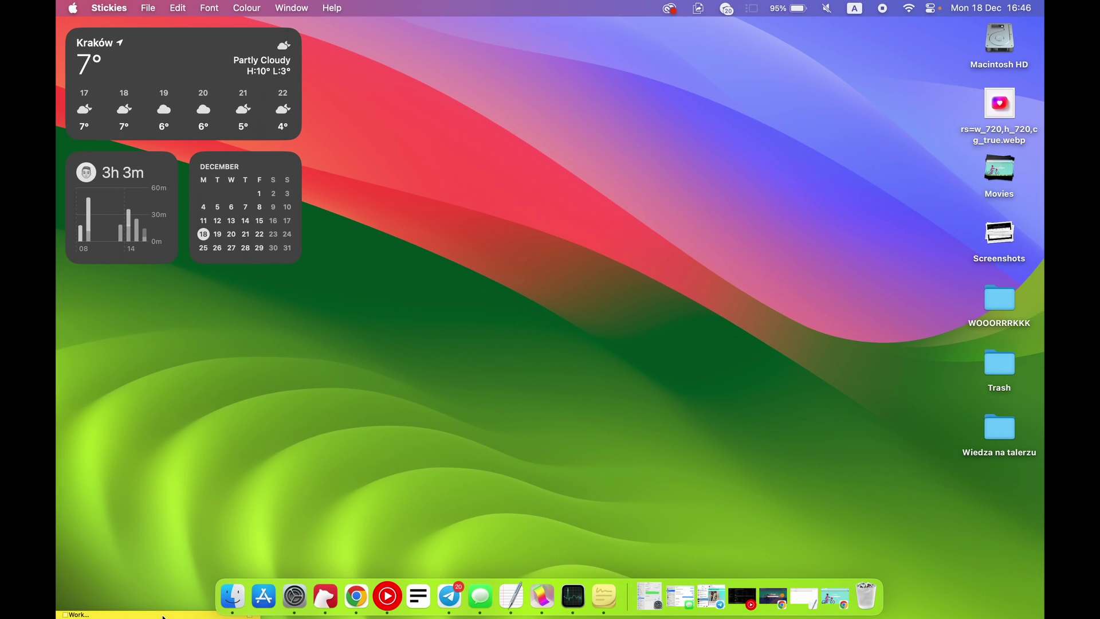
# Move the School and Home notes to the bottom edge on the next desktops, then open Mission Control.
pyautogui.hotkey('ctrl', 'Right')
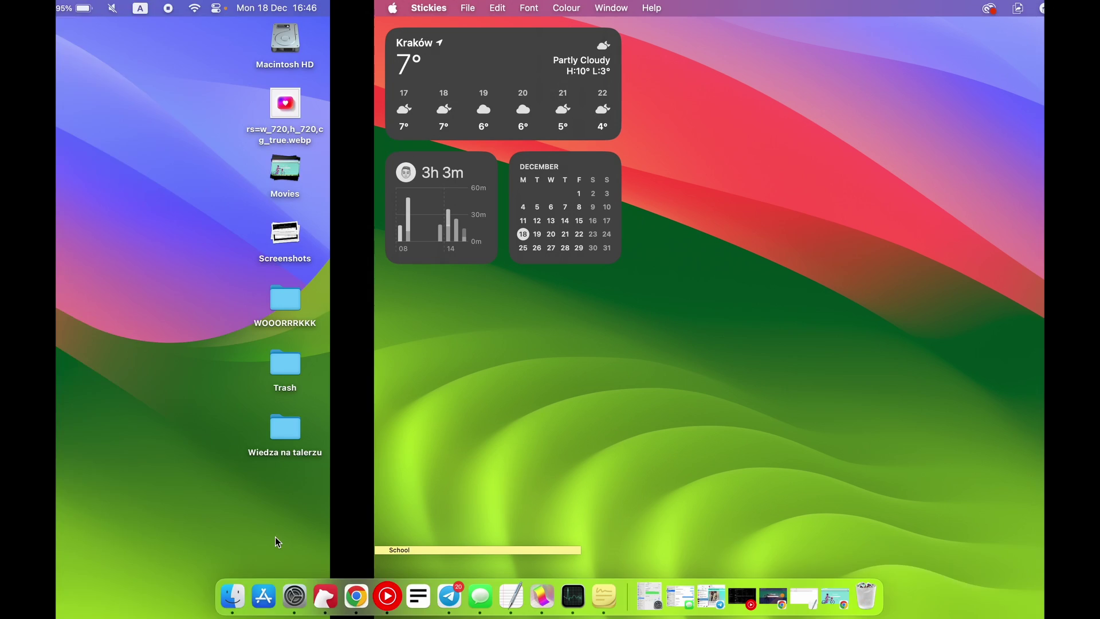
pyautogui.moveTo(156, 550); pyautogui.dragTo(155, 615)
pyautogui.hotkey('ctrl', 'Right')
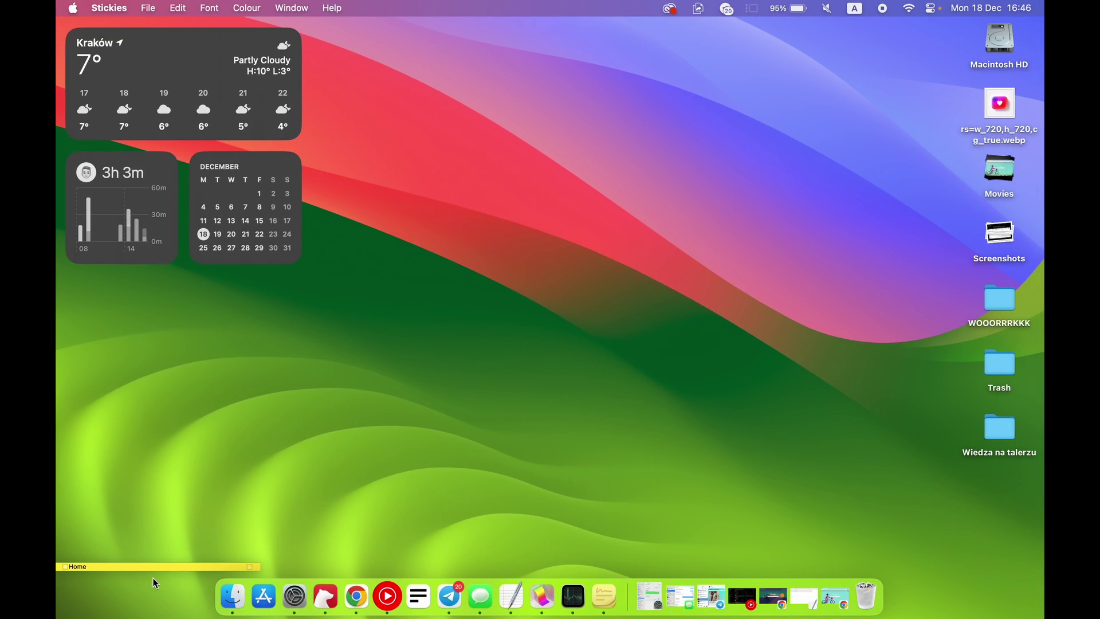
pyautogui.moveTo(152, 566); pyautogui.dragTo(154, 615)
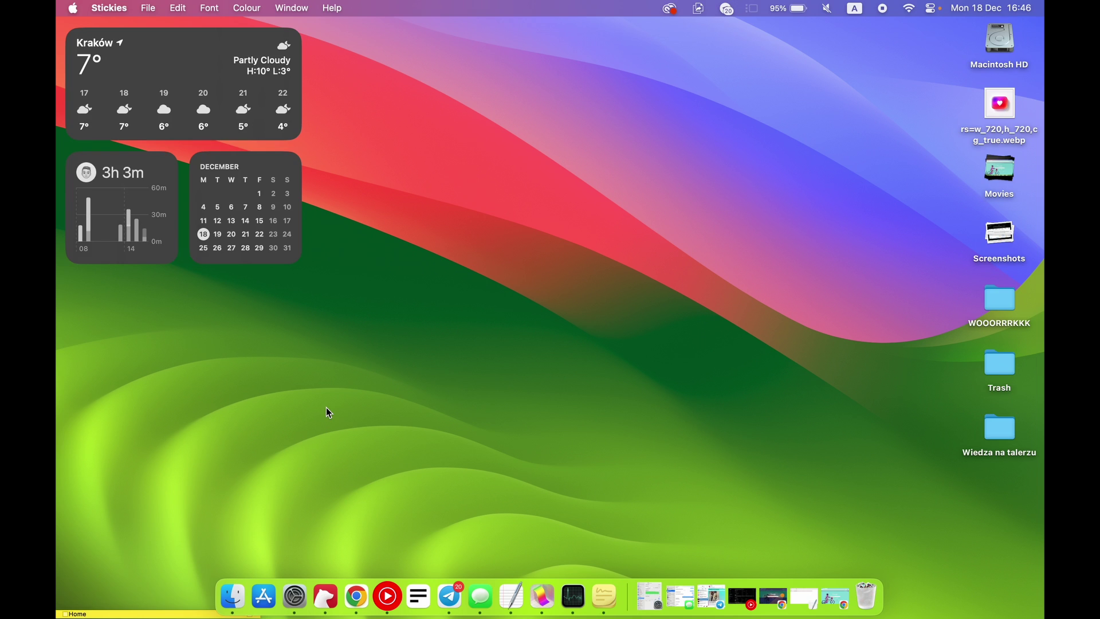
pyautogui.hotkey('ctrl', 'Up')
pyautogui.moveTo(508, 120)
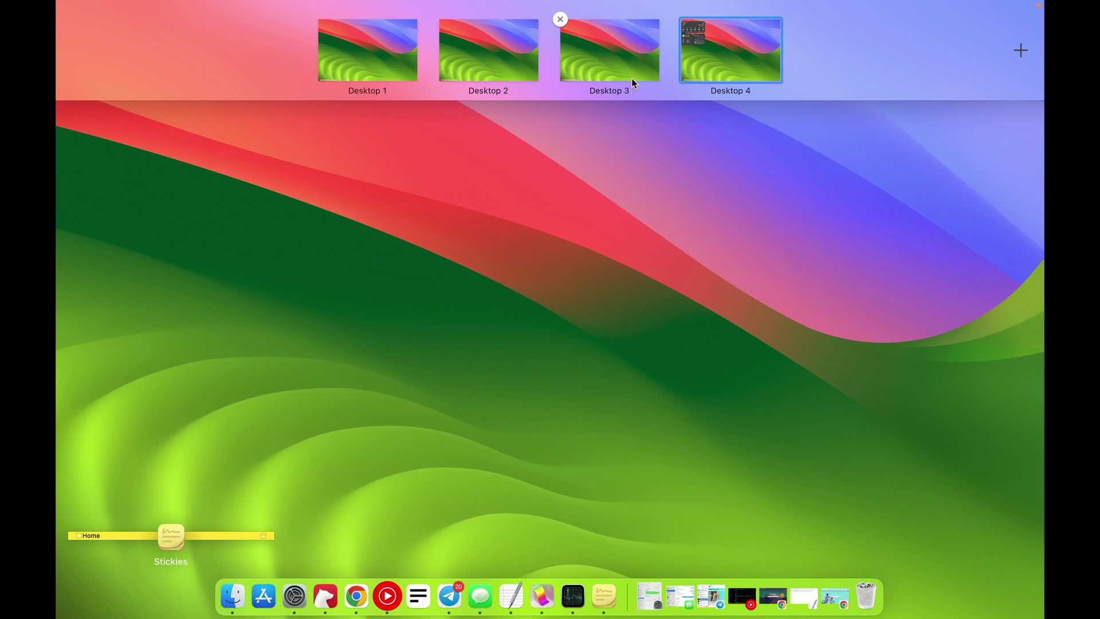
# Return to Desktop 1 and set Stickies to Options > Keep in Dock.
pyautogui.click(381, 41)
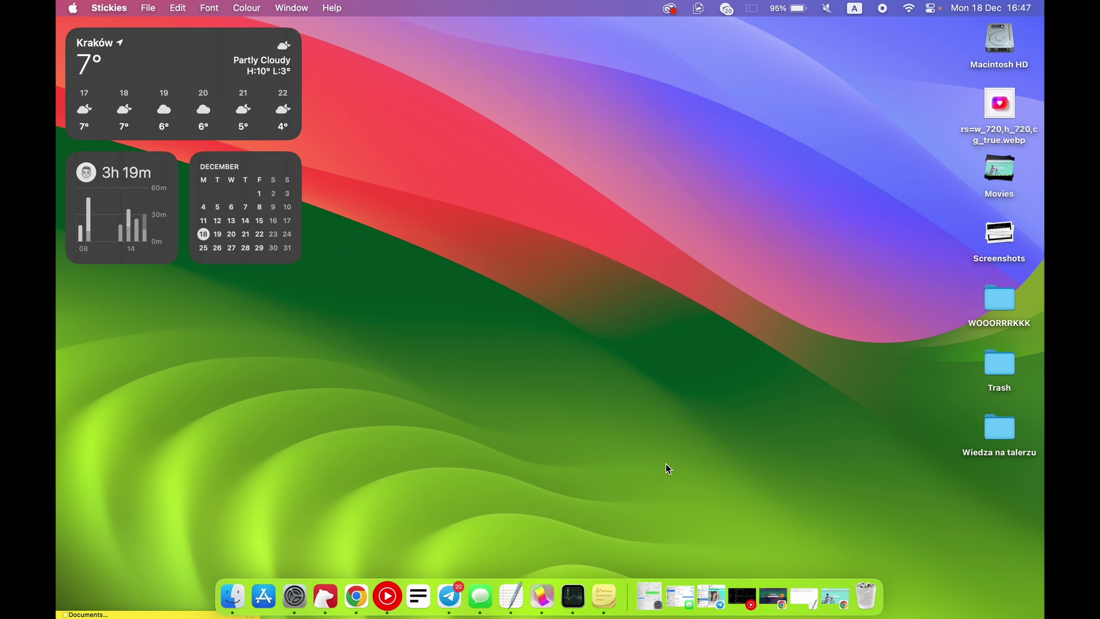
pyautogui.rightClick(616, 587)
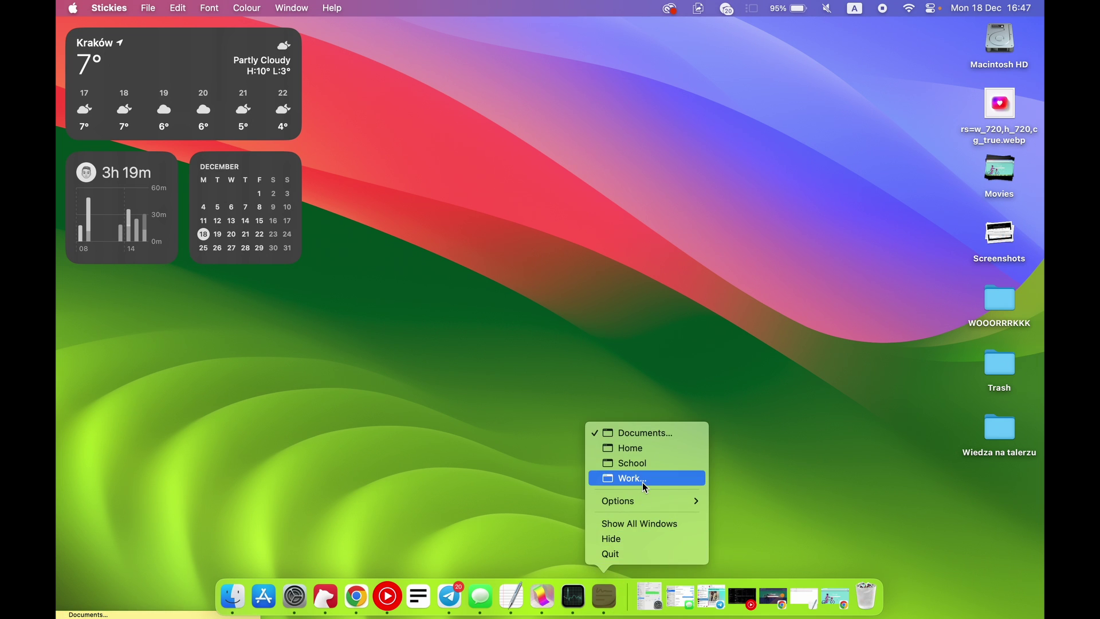
pyautogui.moveTo(676, 499)
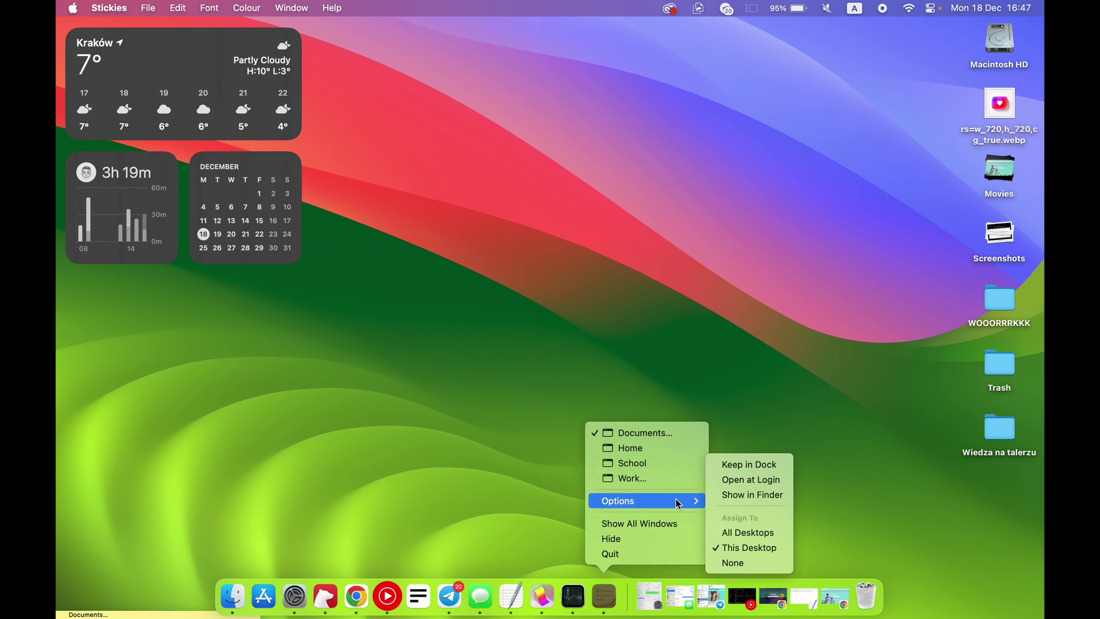
pyautogui.click(759, 470)
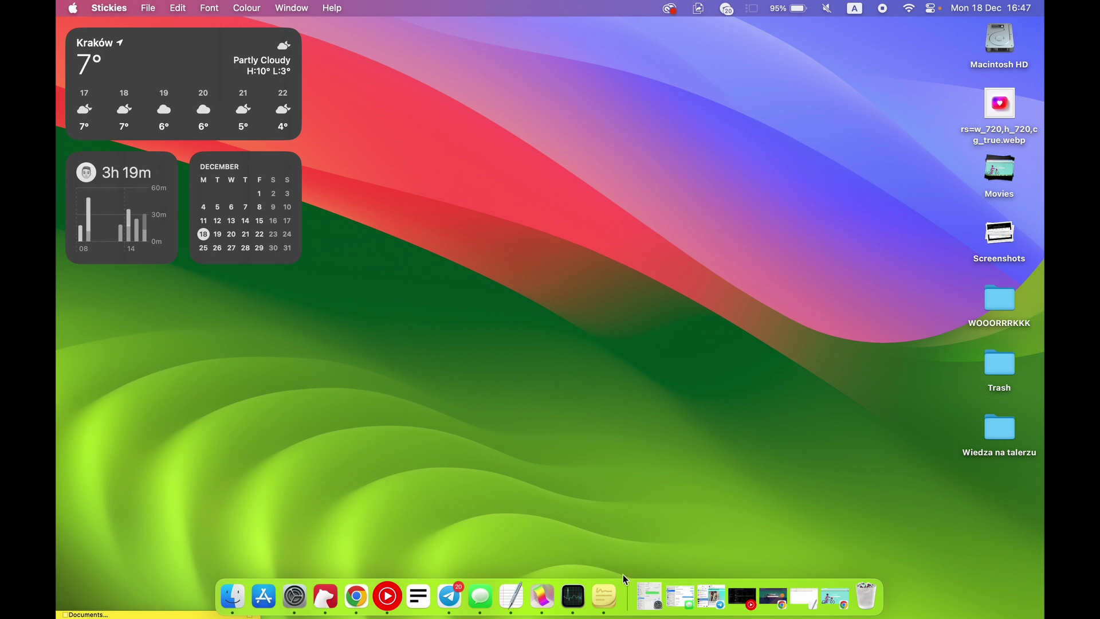
# Reopen the Stickies Dock menu and dismiss it without choosing anything.
pyautogui.rightClick(605, 602)
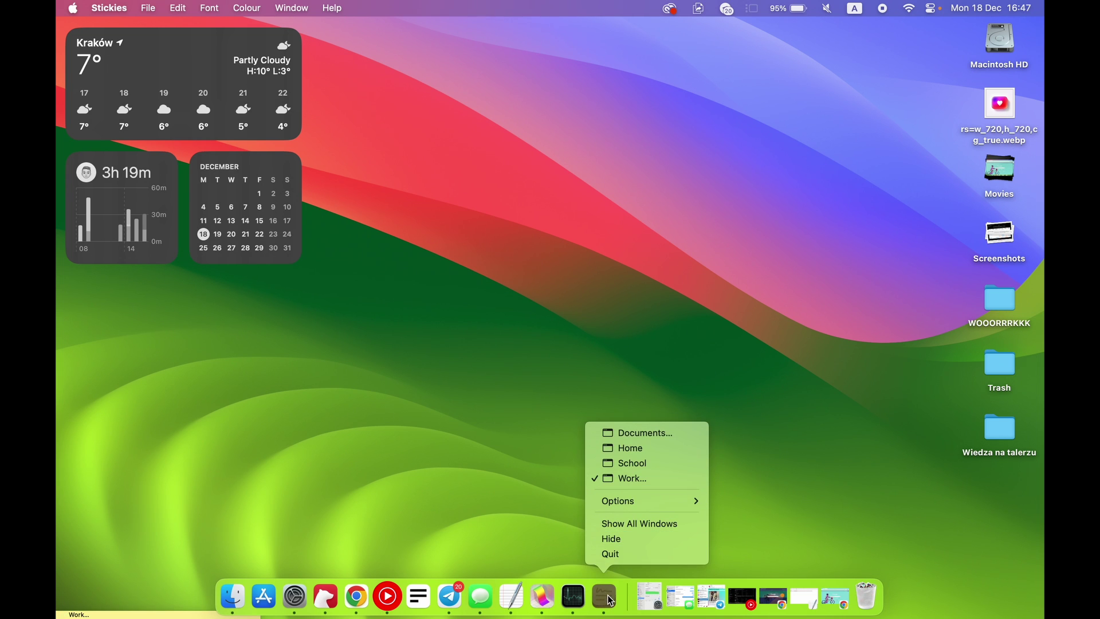
pyautogui.moveTo(644, 507)
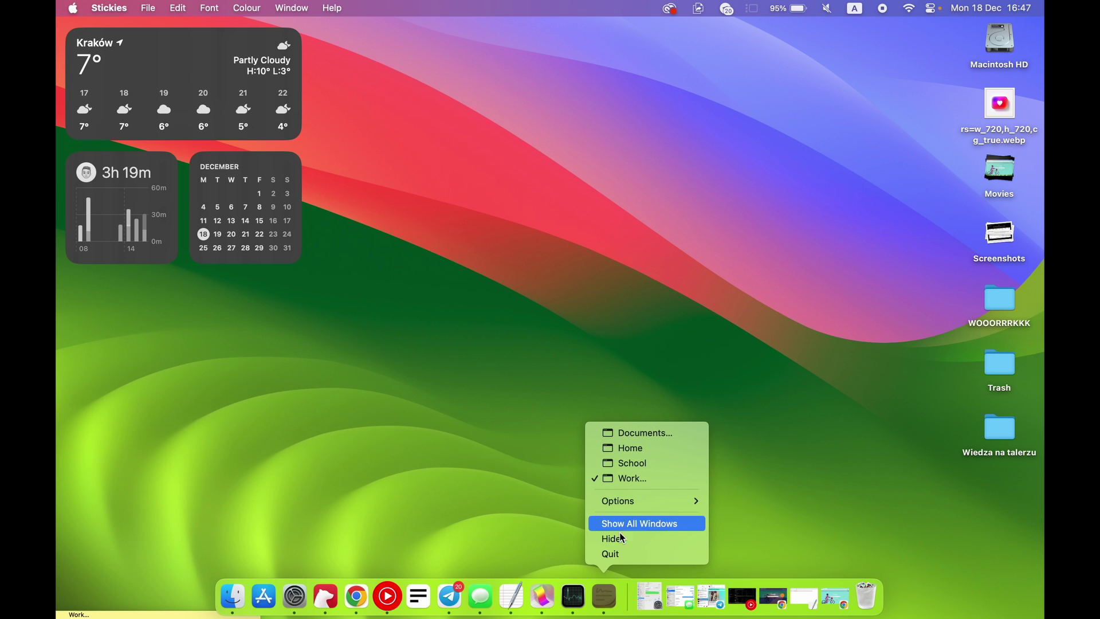
pyautogui.click(510, 513)
# Move the Stickies Dock icon to sit right after Finder and activate Stickies.
pyautogui.moveTo(611, 599); pyautogui.dragTo(260, 596)
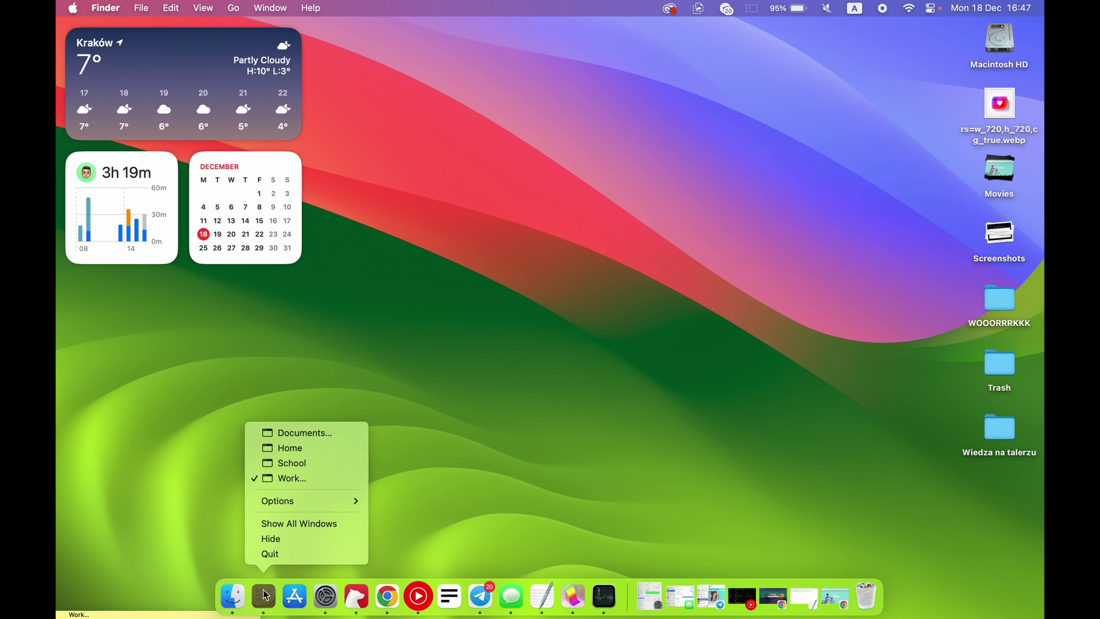
pyautogui.click(294, 449)
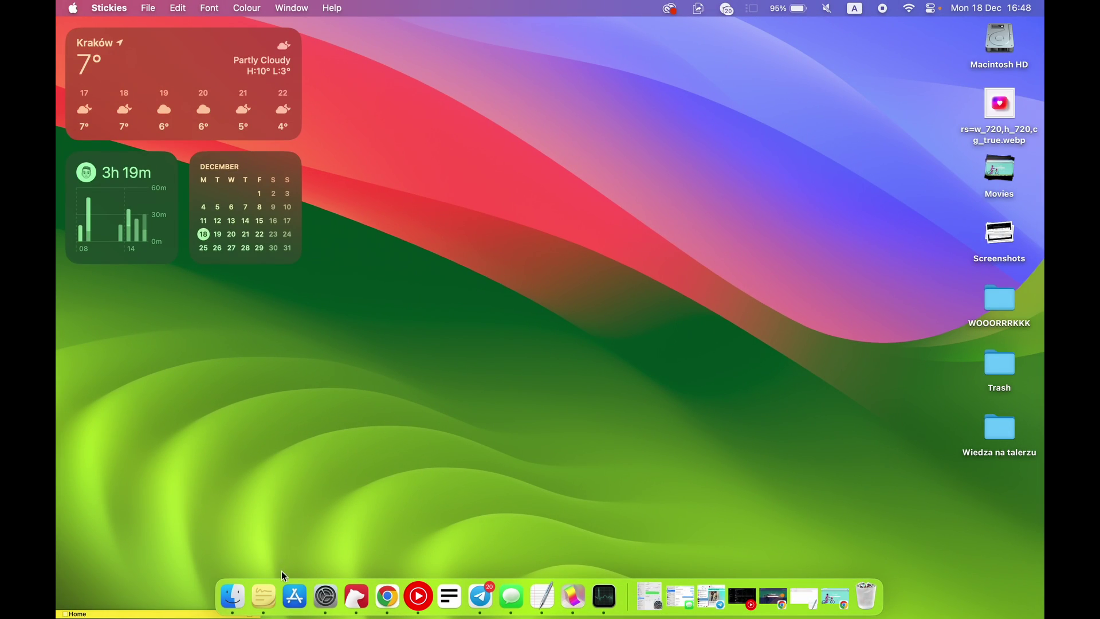
# Use the Stickies Dock menu to jump to the Documents, then School, then Work desktops.
pyautogui.rightClick(263, 596)
pyautogui.click(310, 434)
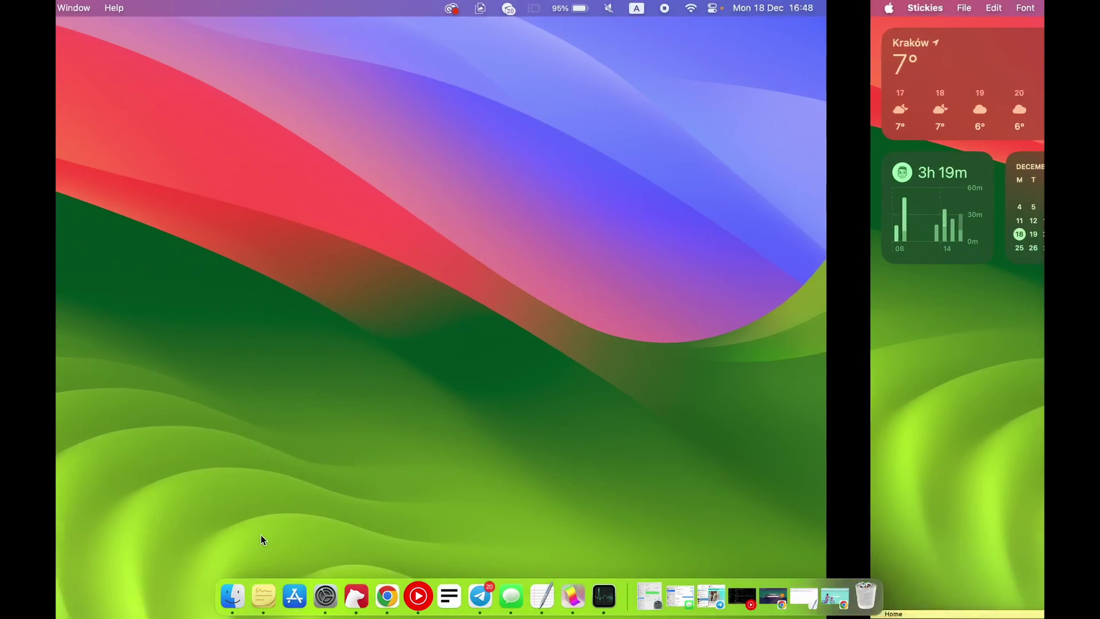
pyautogui.rightClick(262, 607)
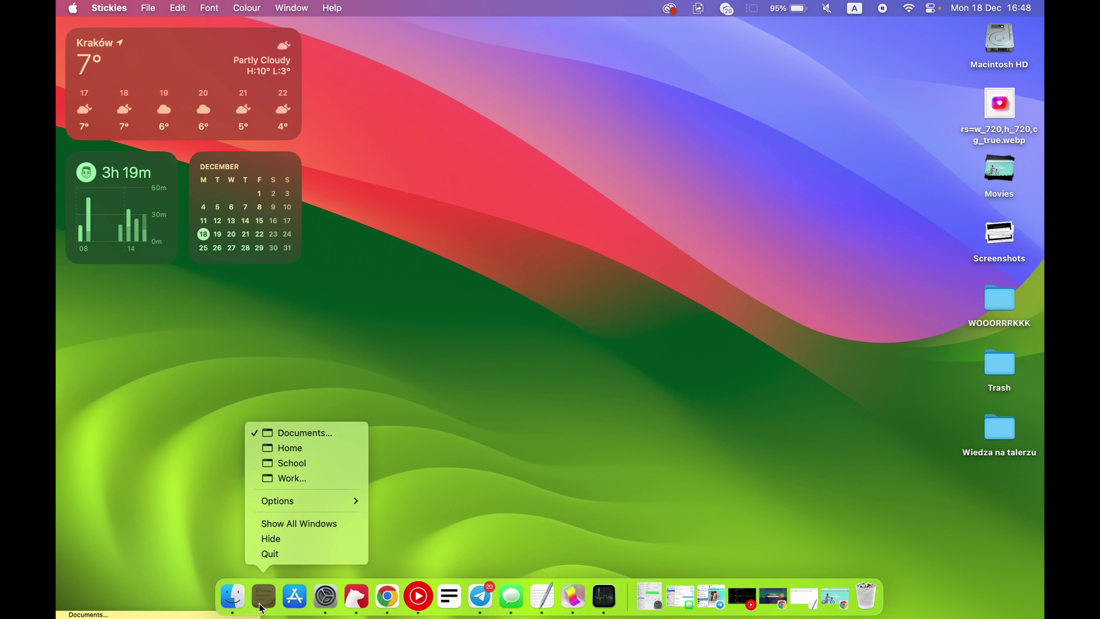
pyautogui.click(315, 469)
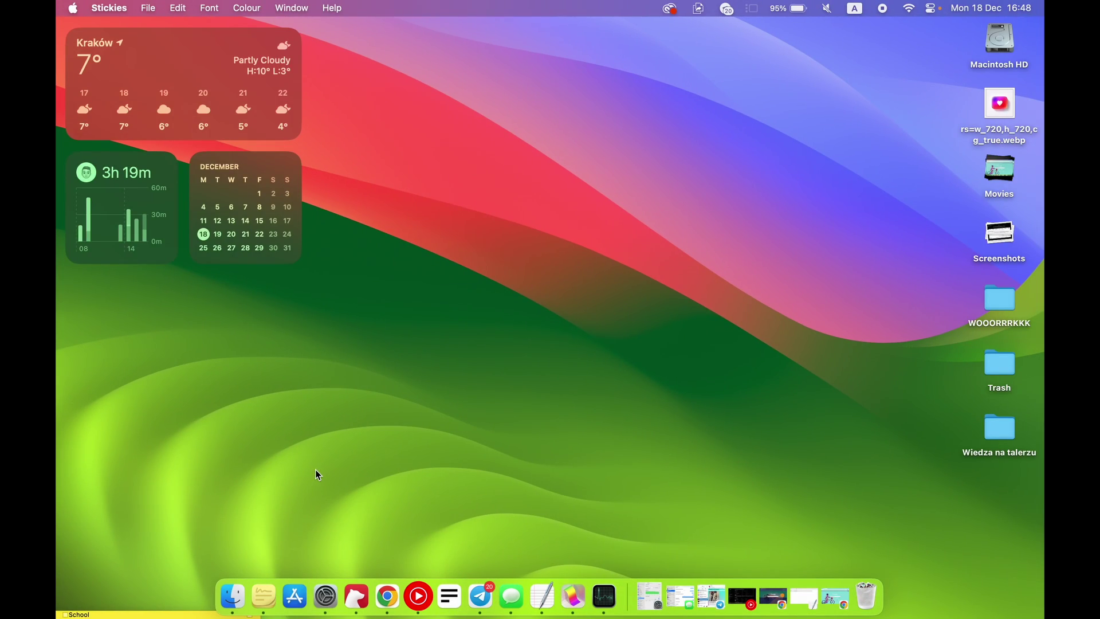
pyautogui.rightClick(263, 596)
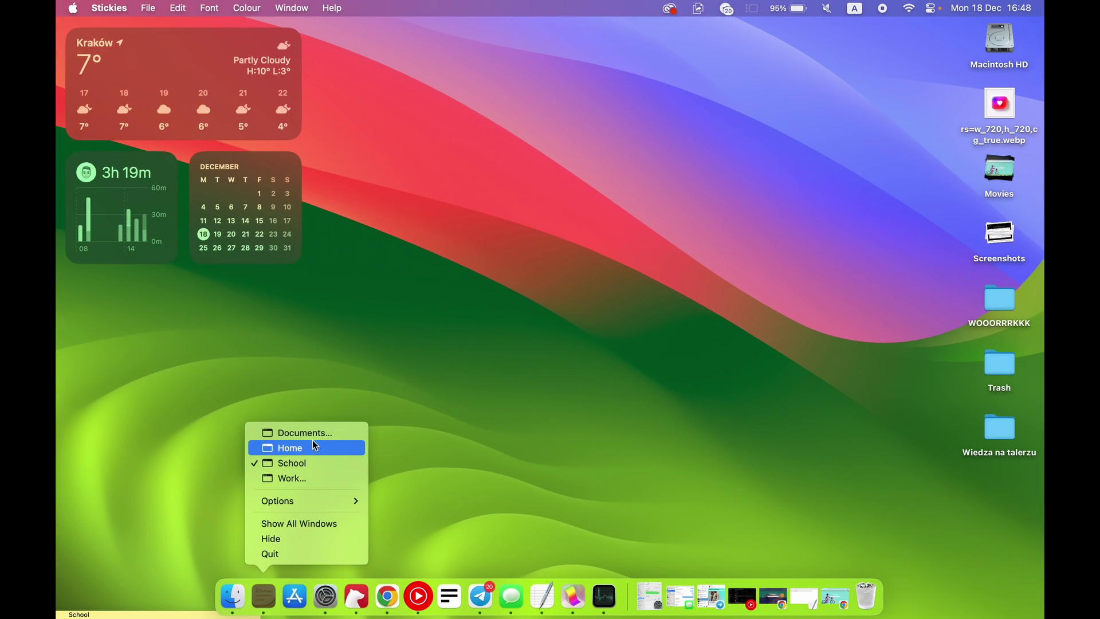
pyautogui.click(289, 479)
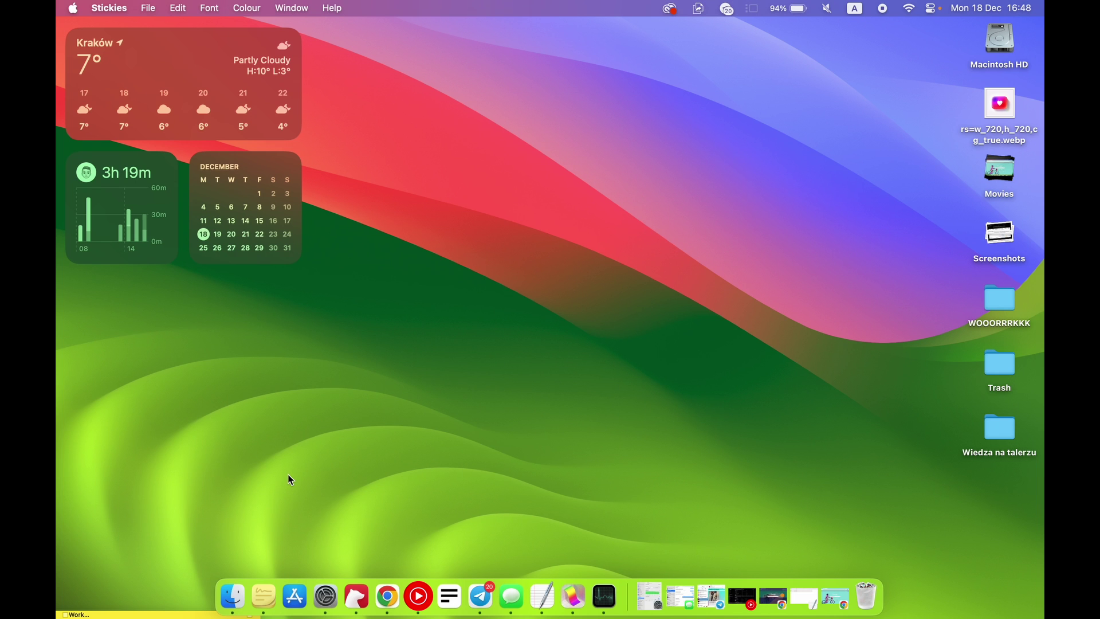
pyautogui.hotkey('ctrl', 'Up')
pyautogui.moveTo(411, 109)
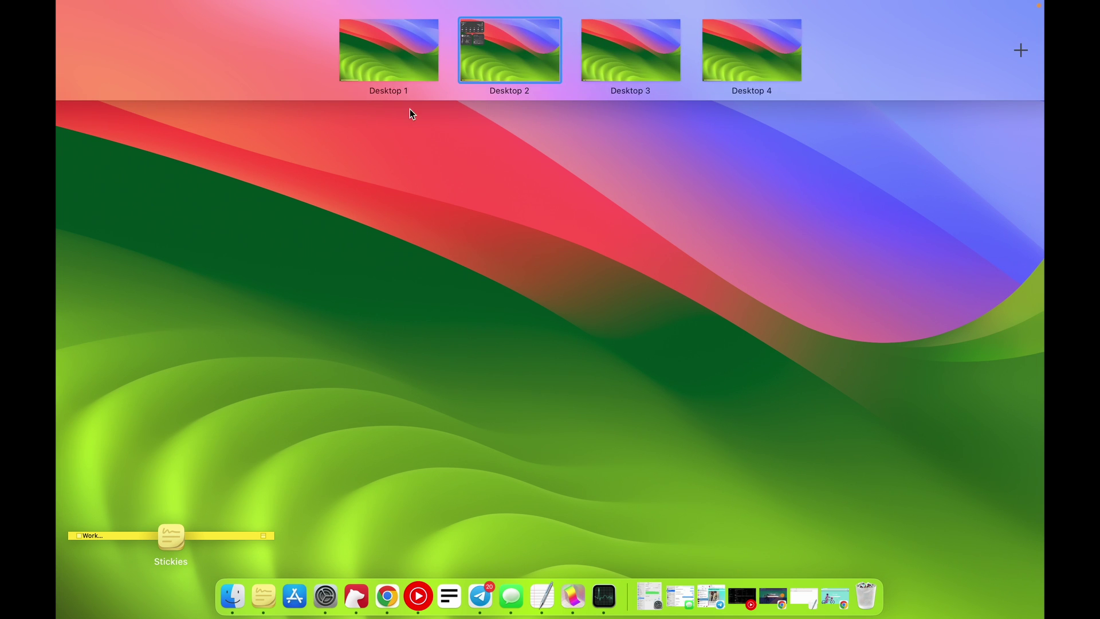
pyautogui.click(740, 257)
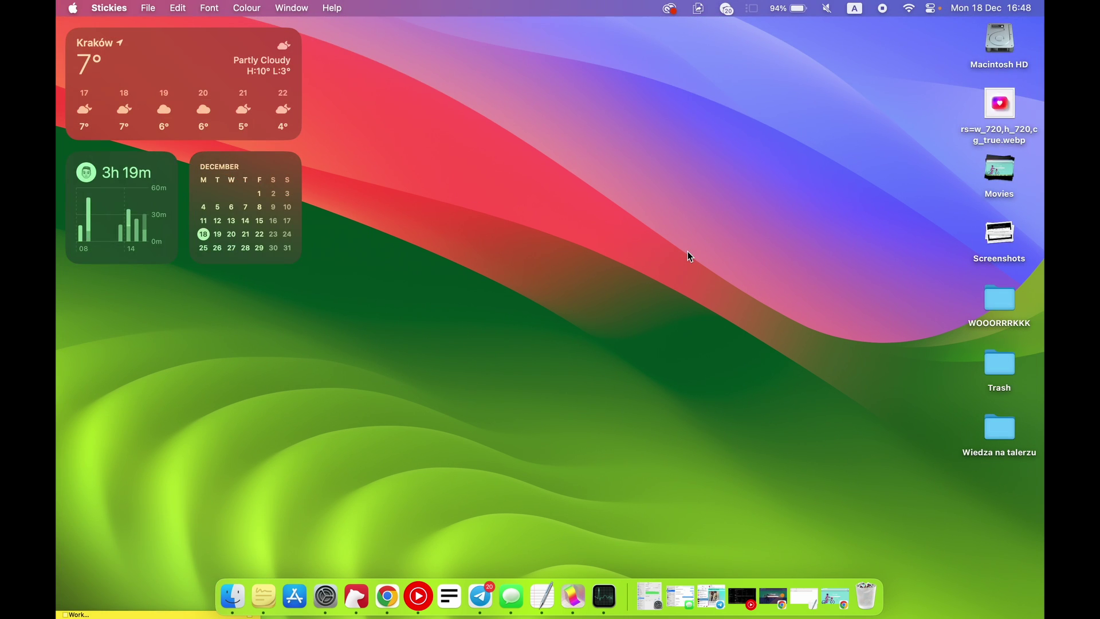